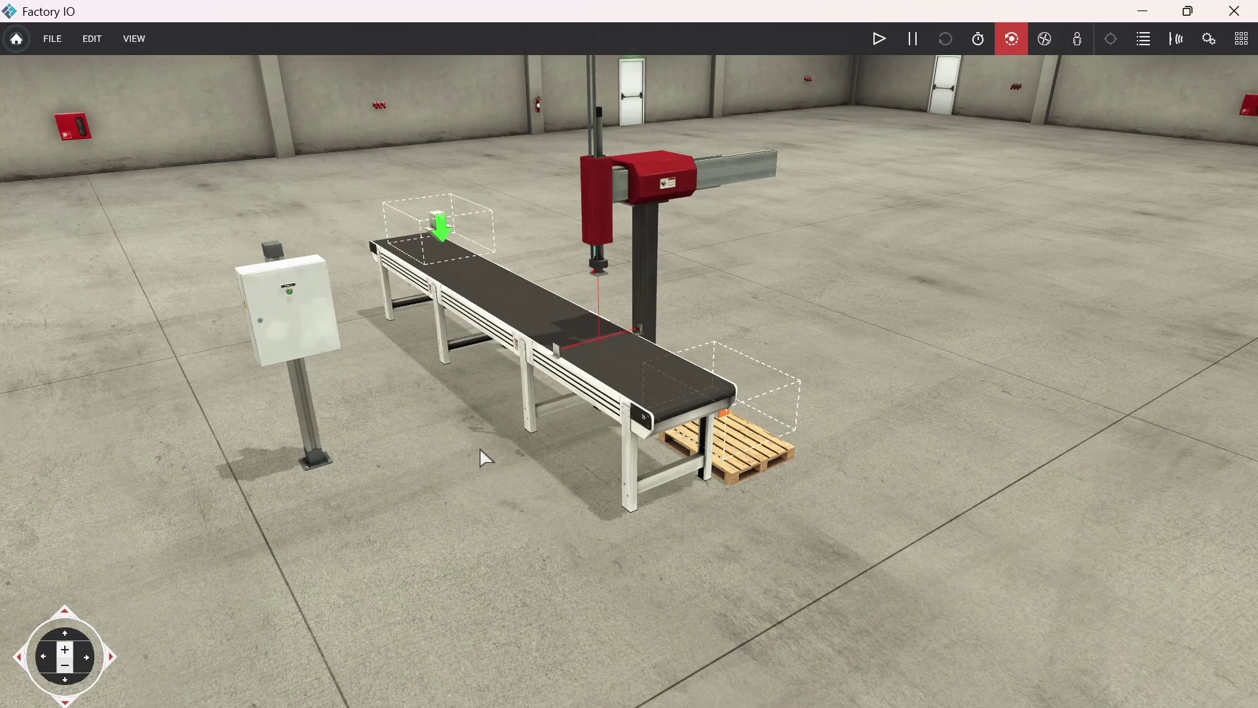
# Step: View the scene's driver configuration and review the ladder rungs of program0 in OpenPLC Editor
pyautogui.click(53, 38)
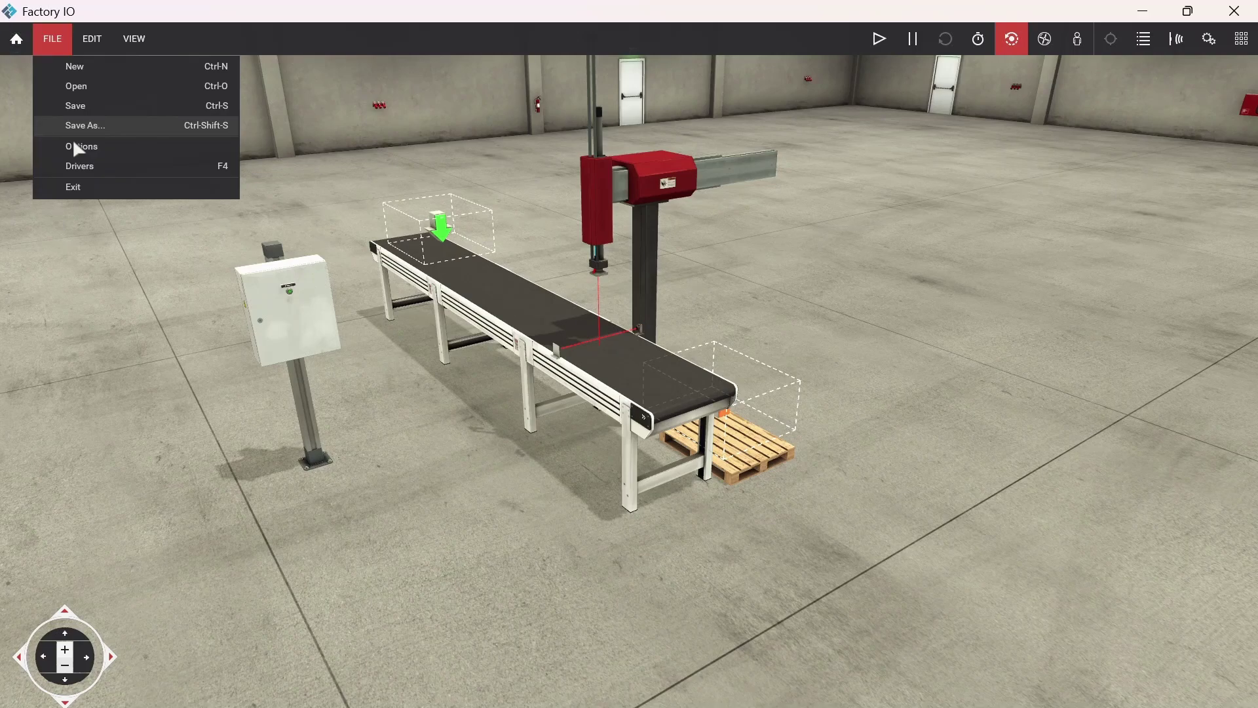
pyautogui.click(80, 166)
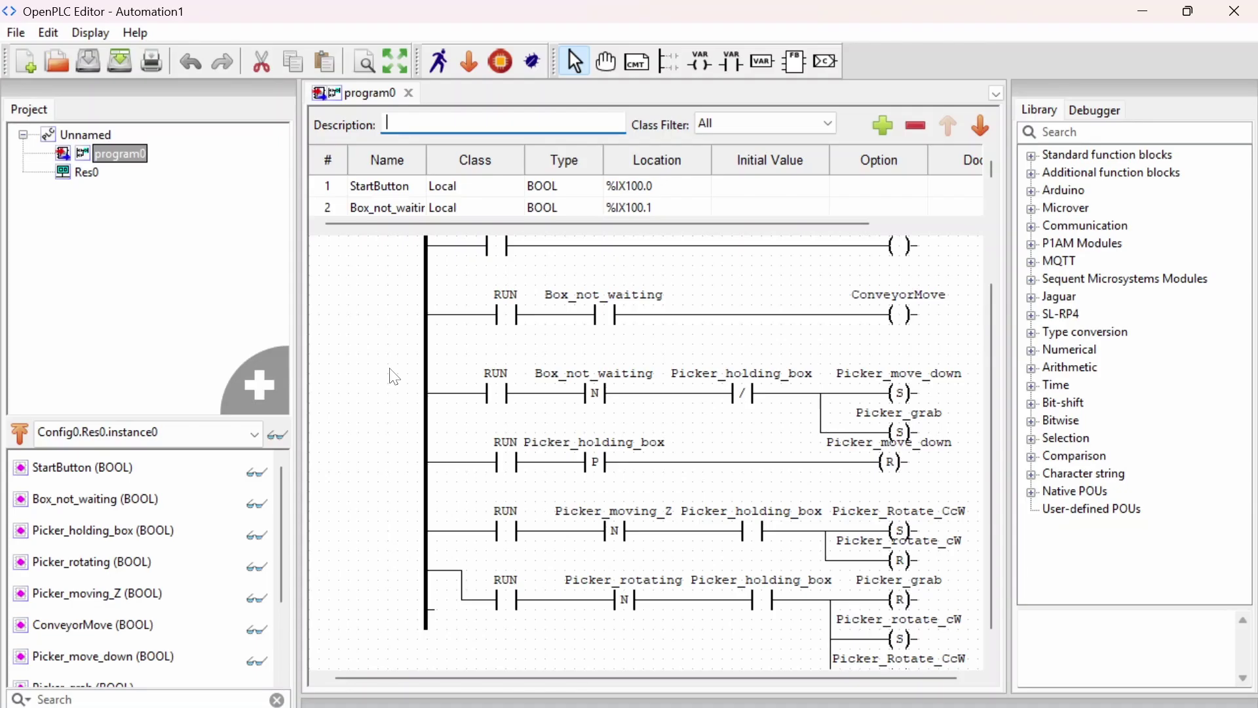
pyautogui.scroll(-1, 386, 431)
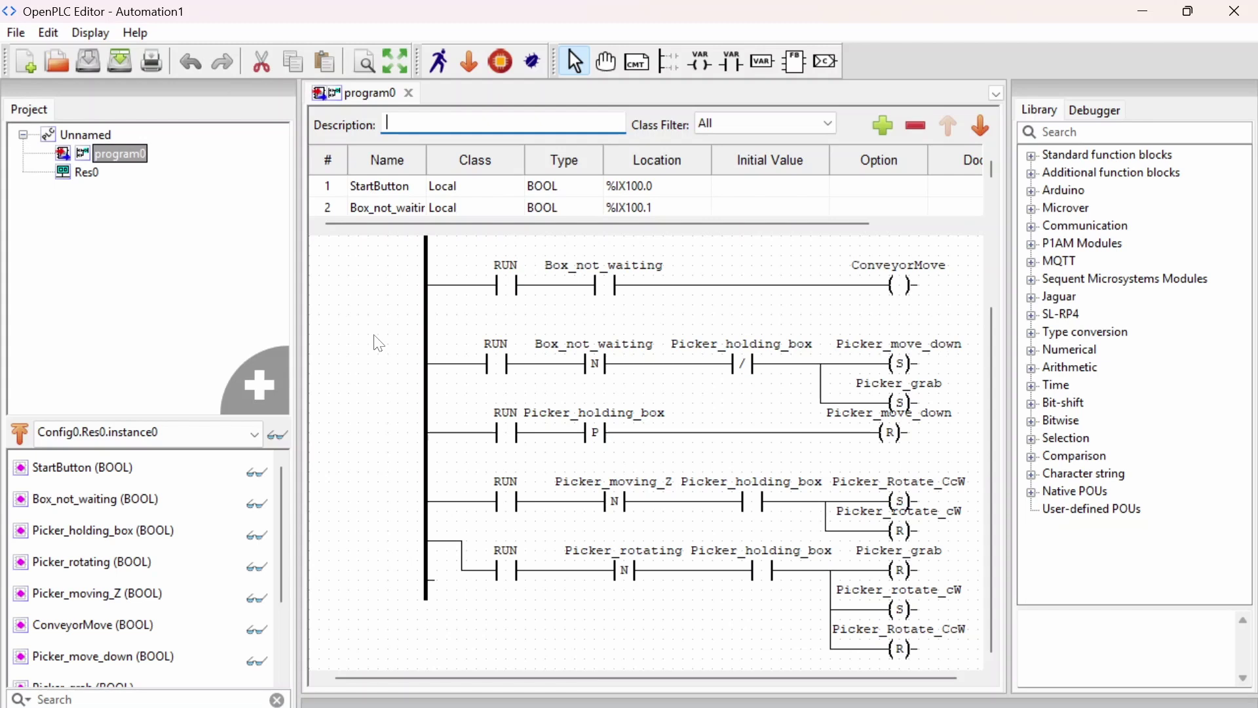
pyautogui.scroll(3, 763, 312)
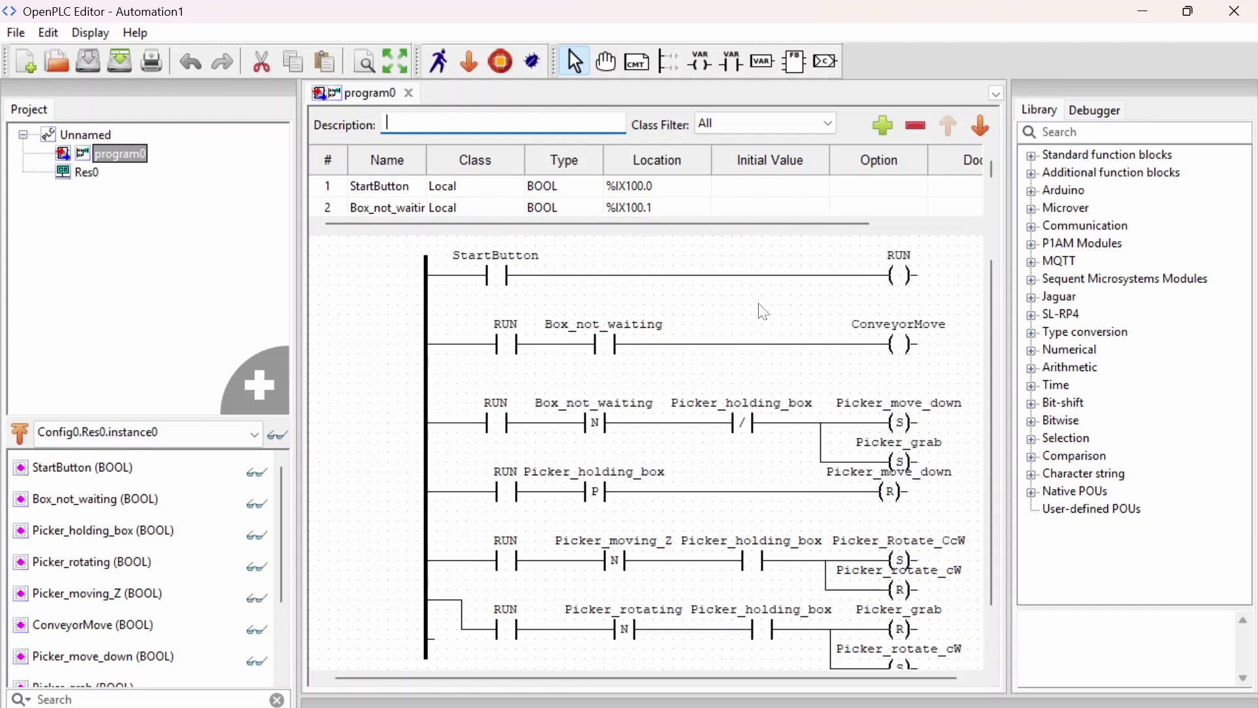
# Step: Switch to the OpenPLC web interface in the browser, start the PLC with automationIO and view its runtime logs
pyautogui.hotkey('alt', 'Tab')
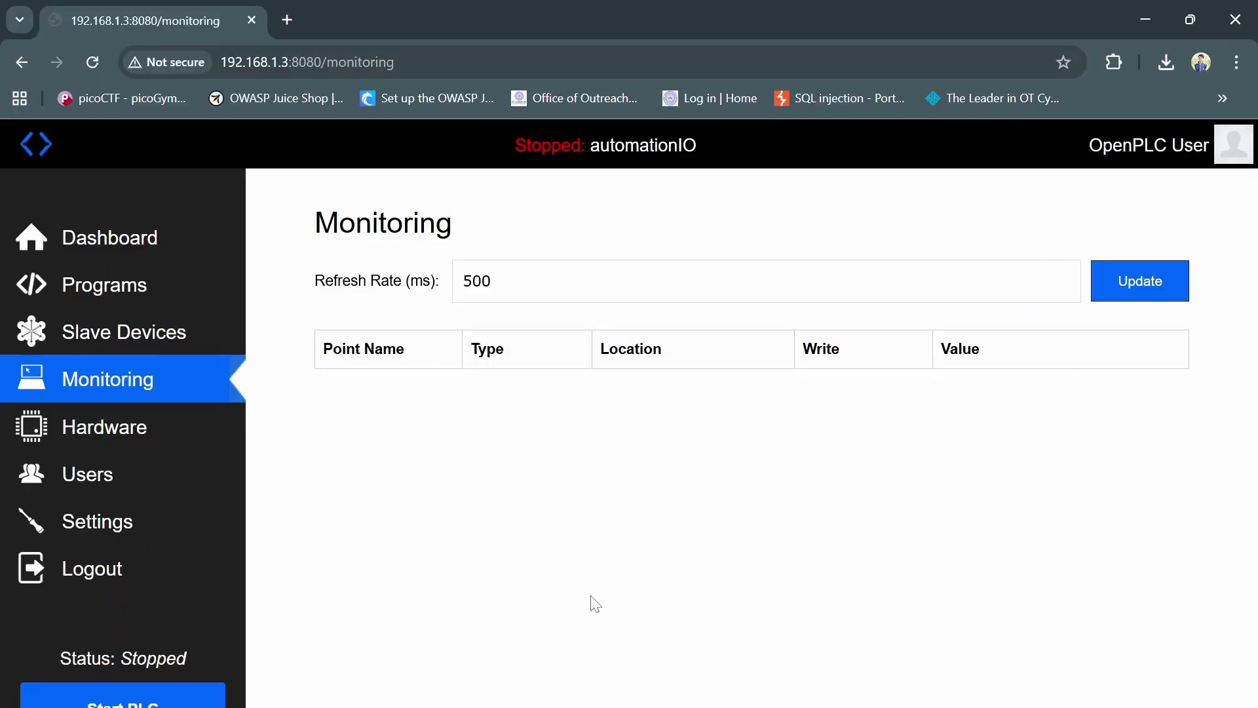
pyautogui.click(183, 696)
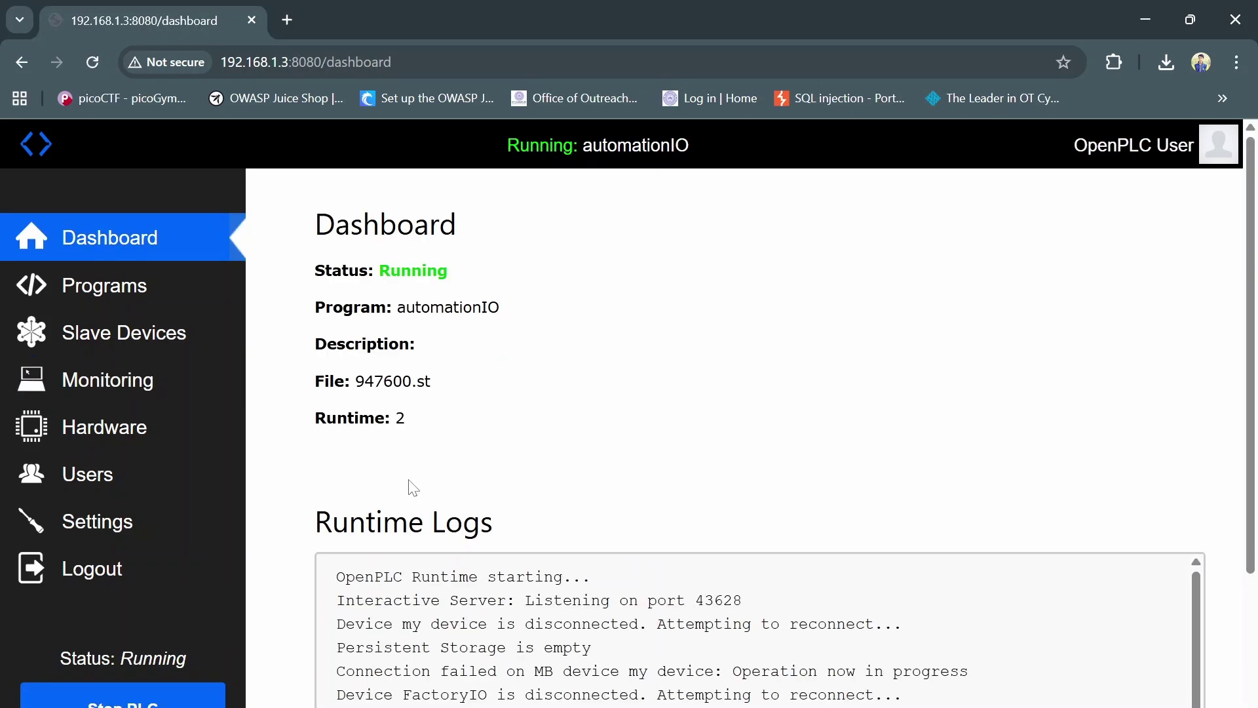
pyautogui.scroll(-3, 408, 482)
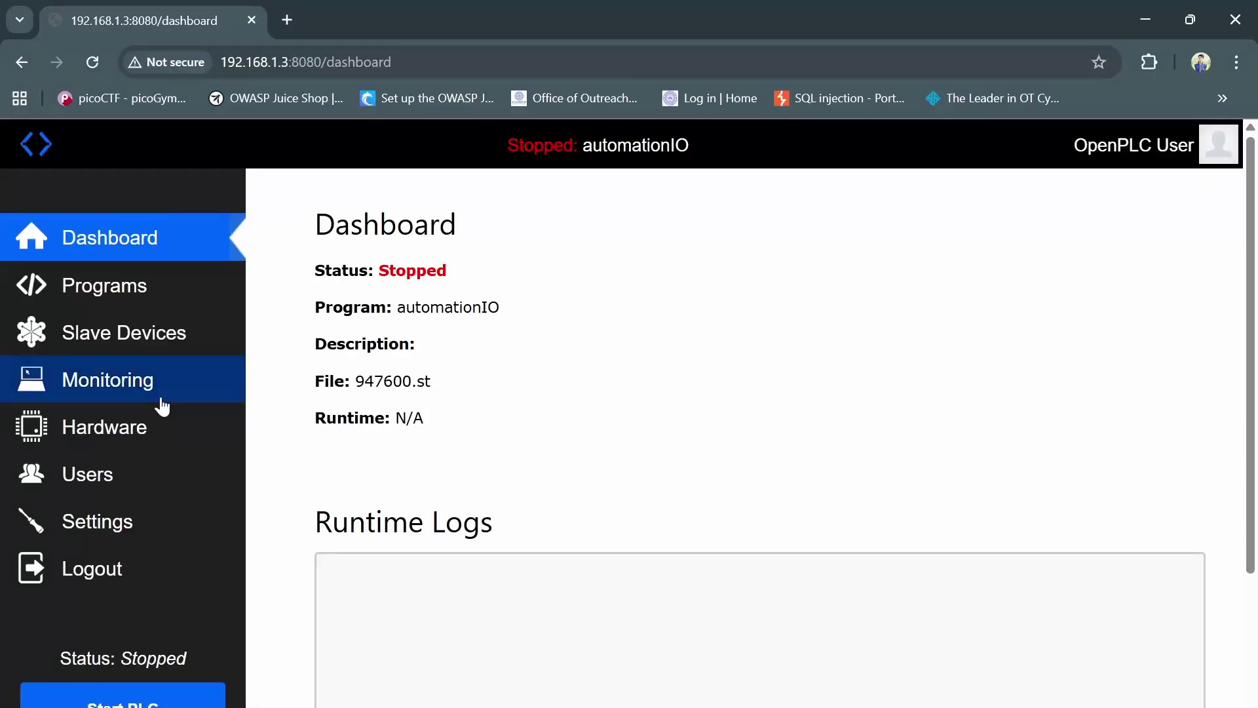
# Step: Check the monitoring page and the list of slave devices attached to OpenPLC
pyautogui.click(161, 407)
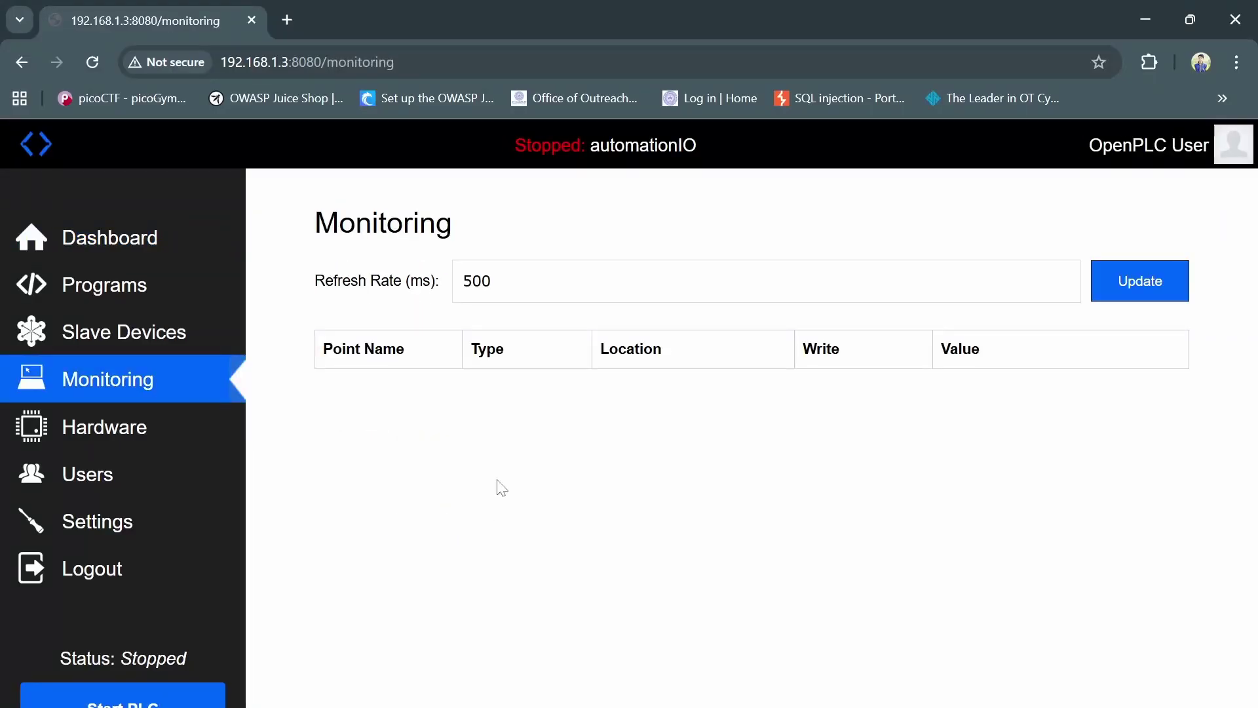
pyautogui.click(165, 347)
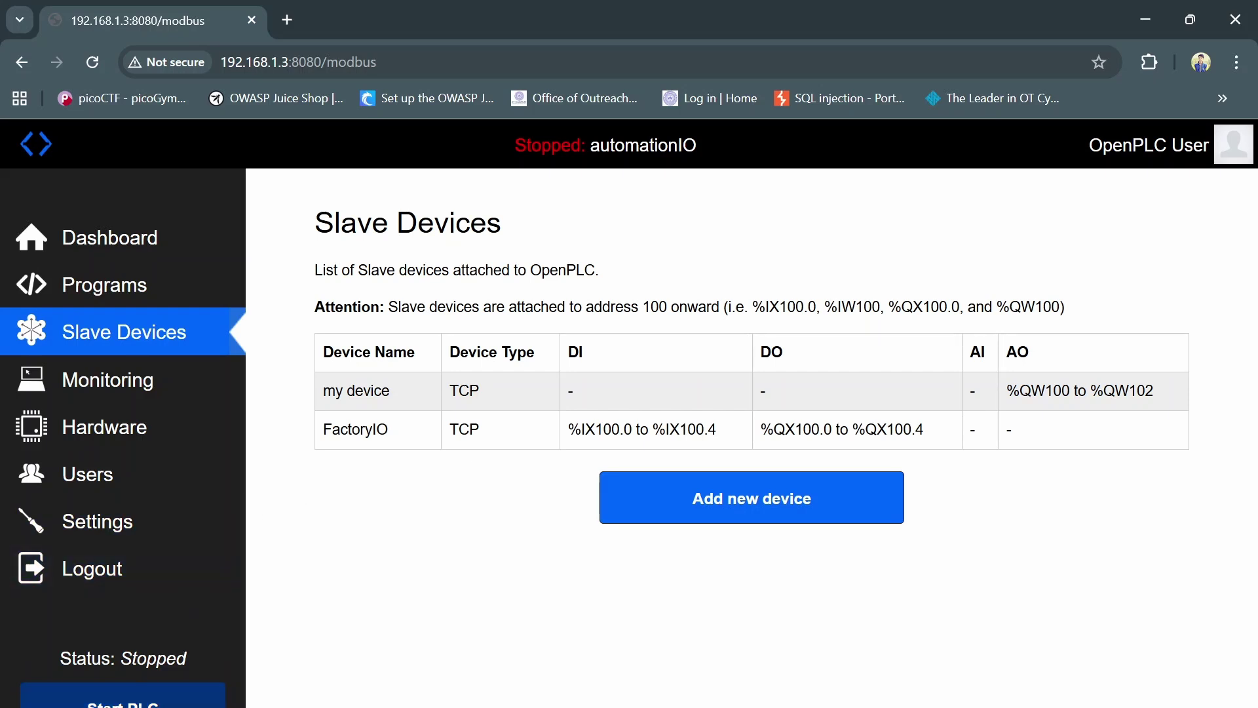
# Step: Start the PLC with automationIO and review all input and output points on the monitoring page
pyautogui.click(167, 694)
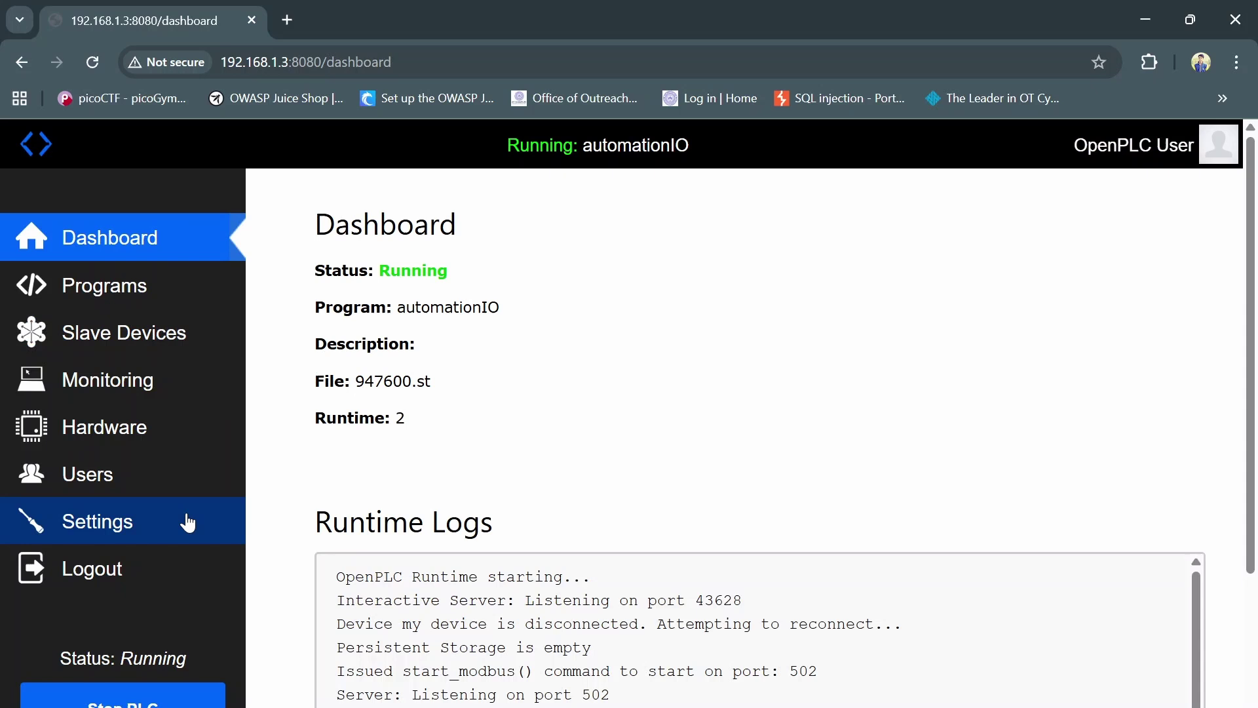
pyautogui.click(165, 397)
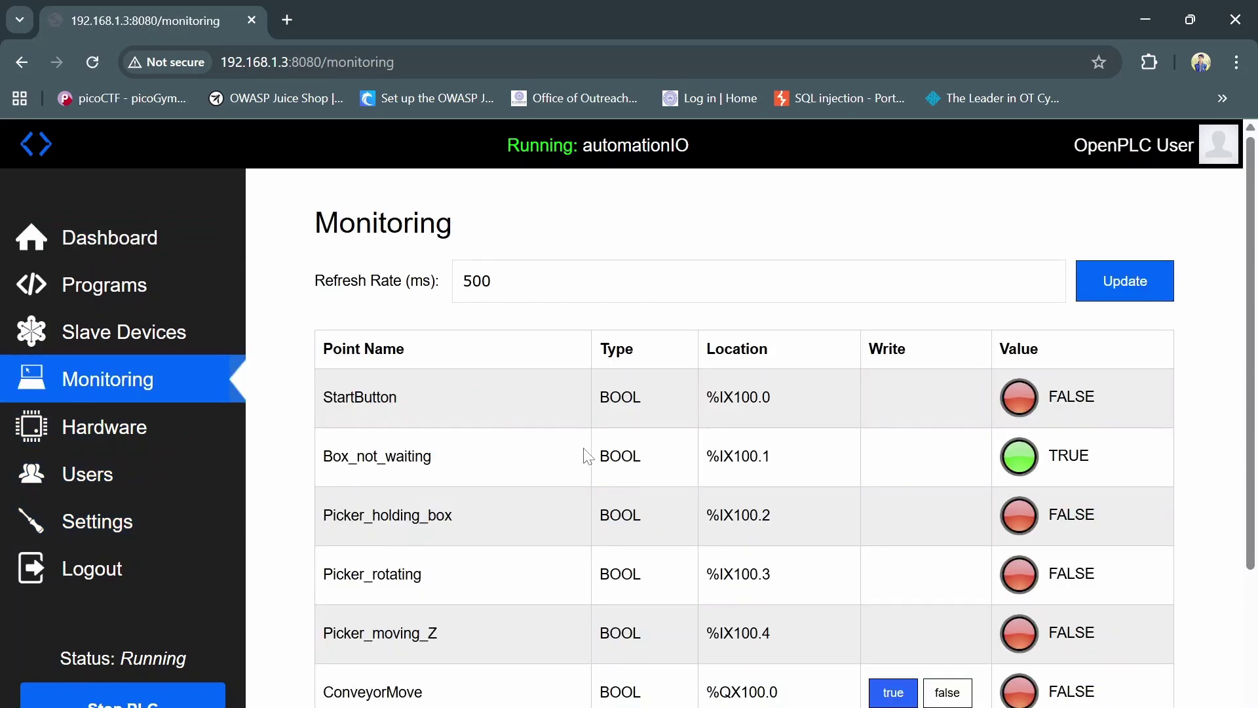
pyautogui.scroll(-3, 587, 455)
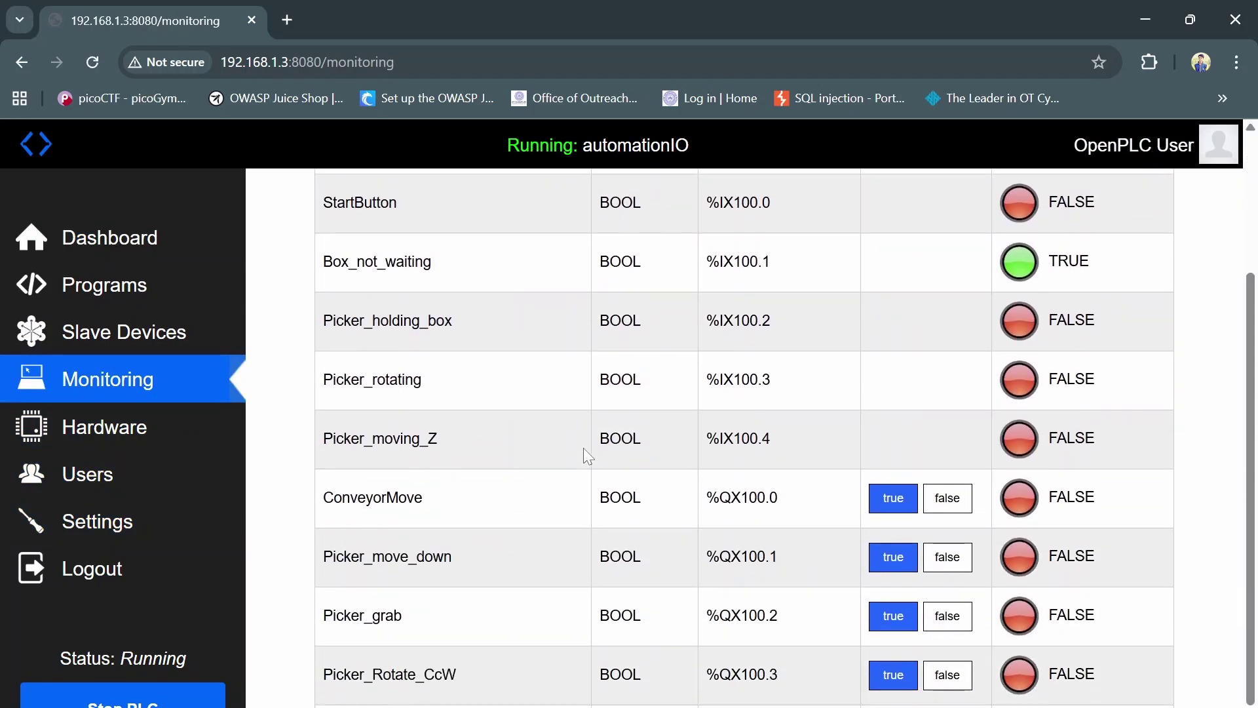
pyautogui.scroll(3, 584, 449)
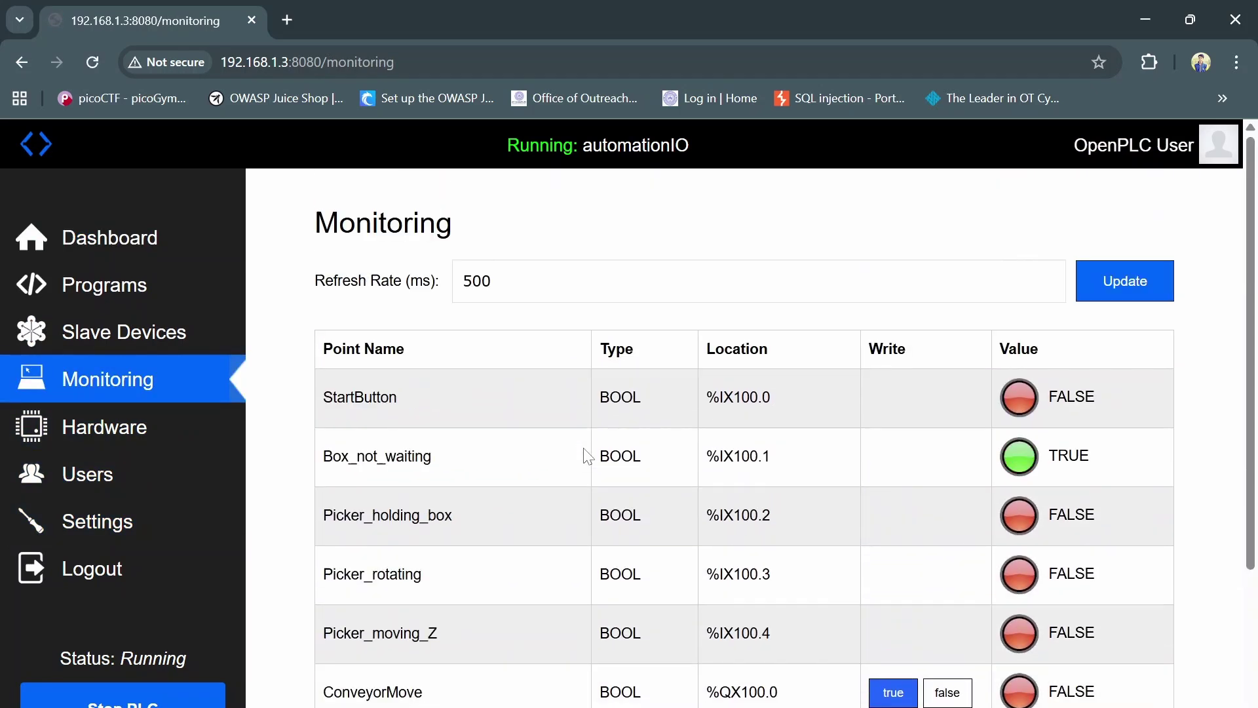
# Step: Switch to Factory IO, run the simulation and push the start button on the control box beside the conveyor
pyautogui.click(694, 707)
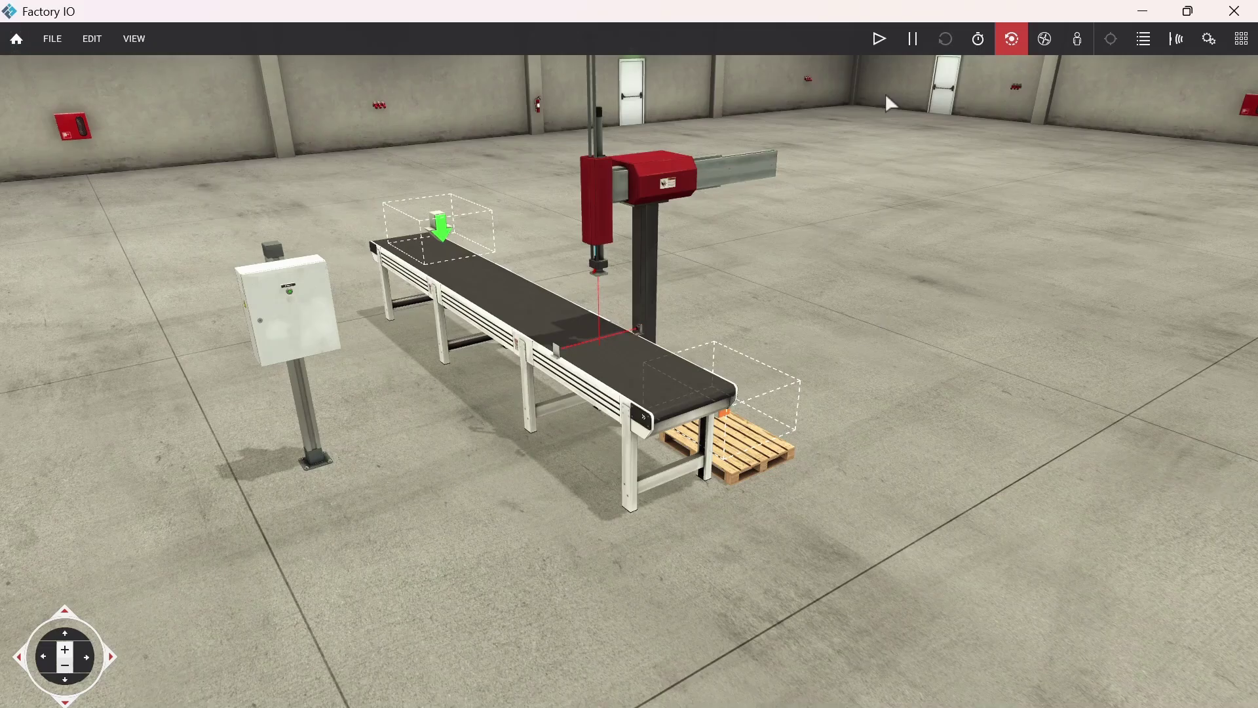
pyautogui.click(879, 39)
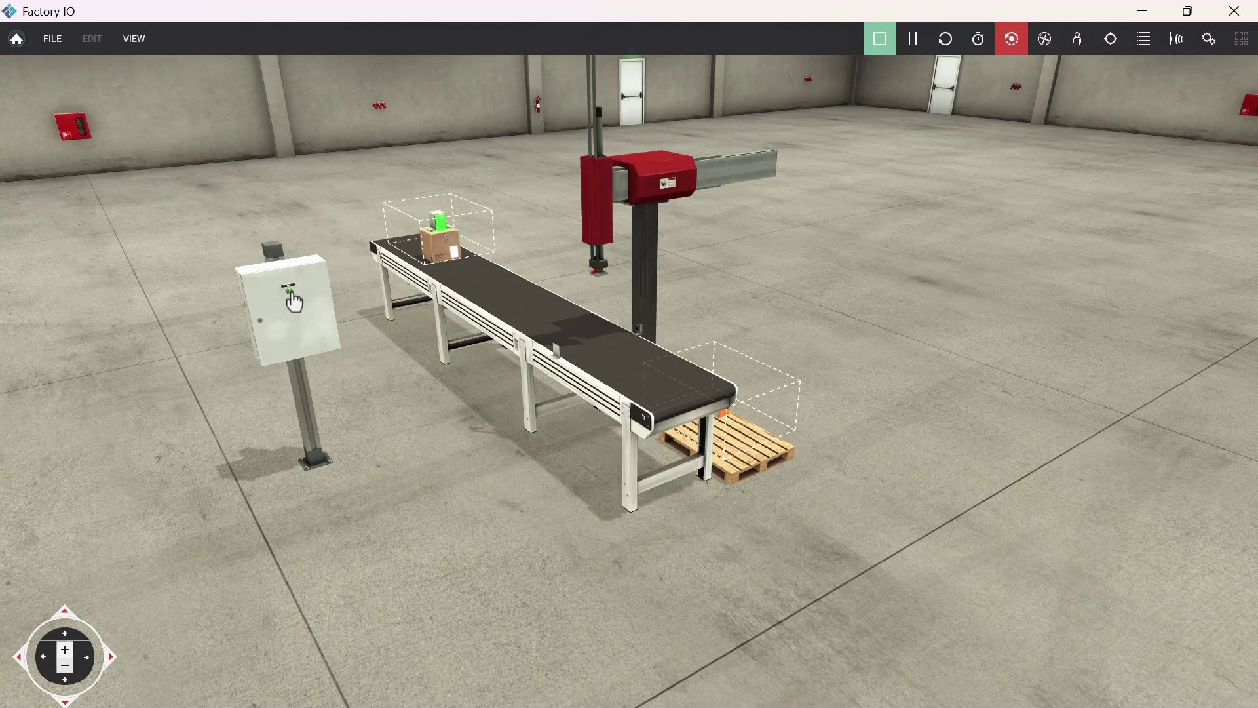
pyautogui.click(290, 294)
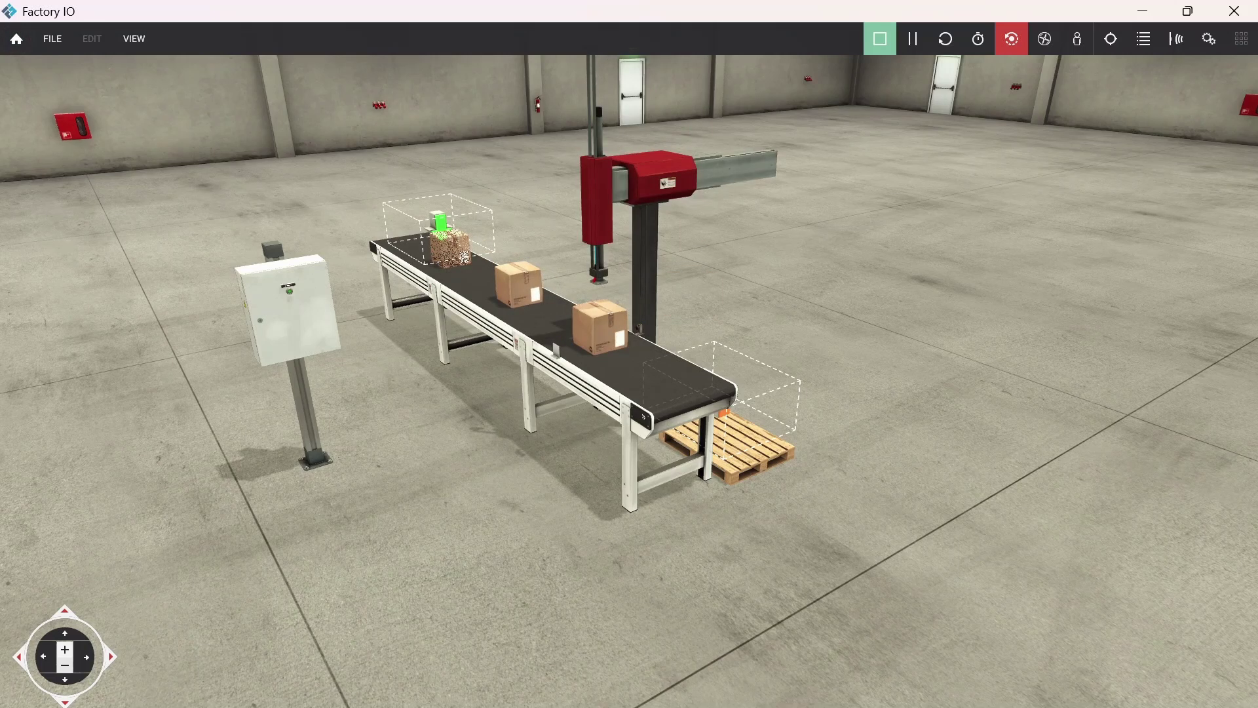
# Step: Switch back to the OpenPLC monitoring page and examine the live values of the sensors and outputs
pyautogui.hotkey('alt', 'Tab')
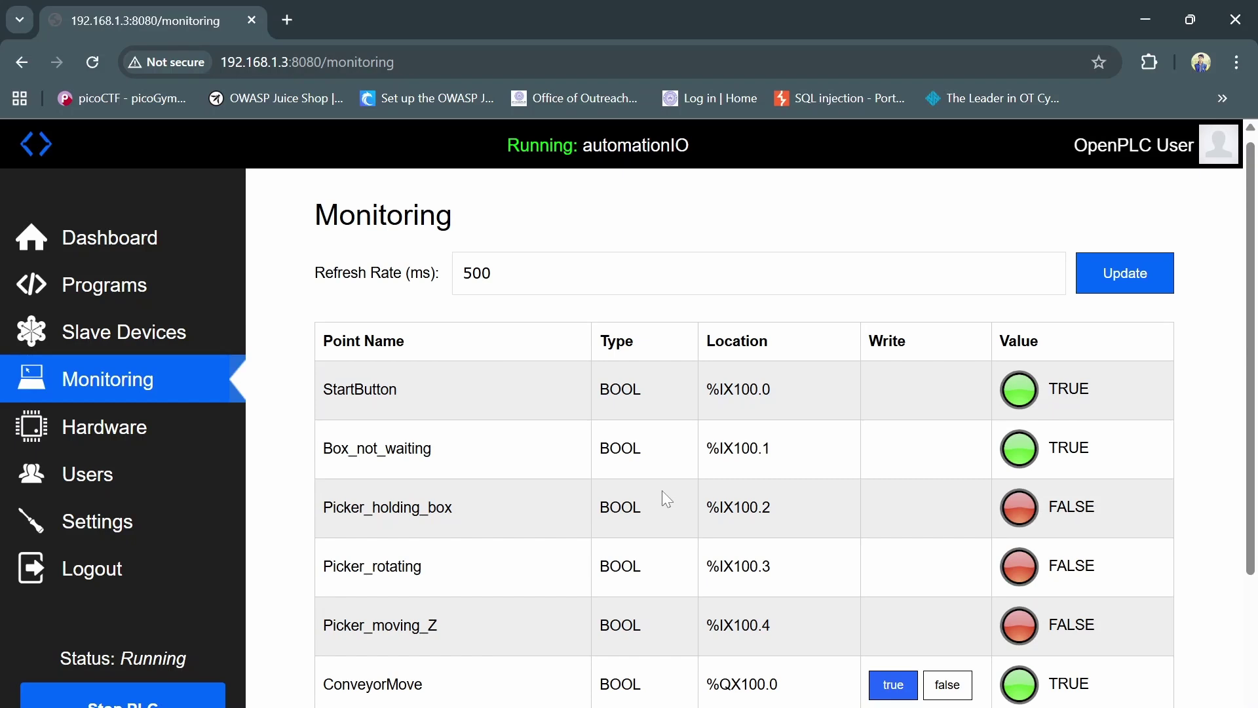
pyautogui.scroll(-3, 662, 490)
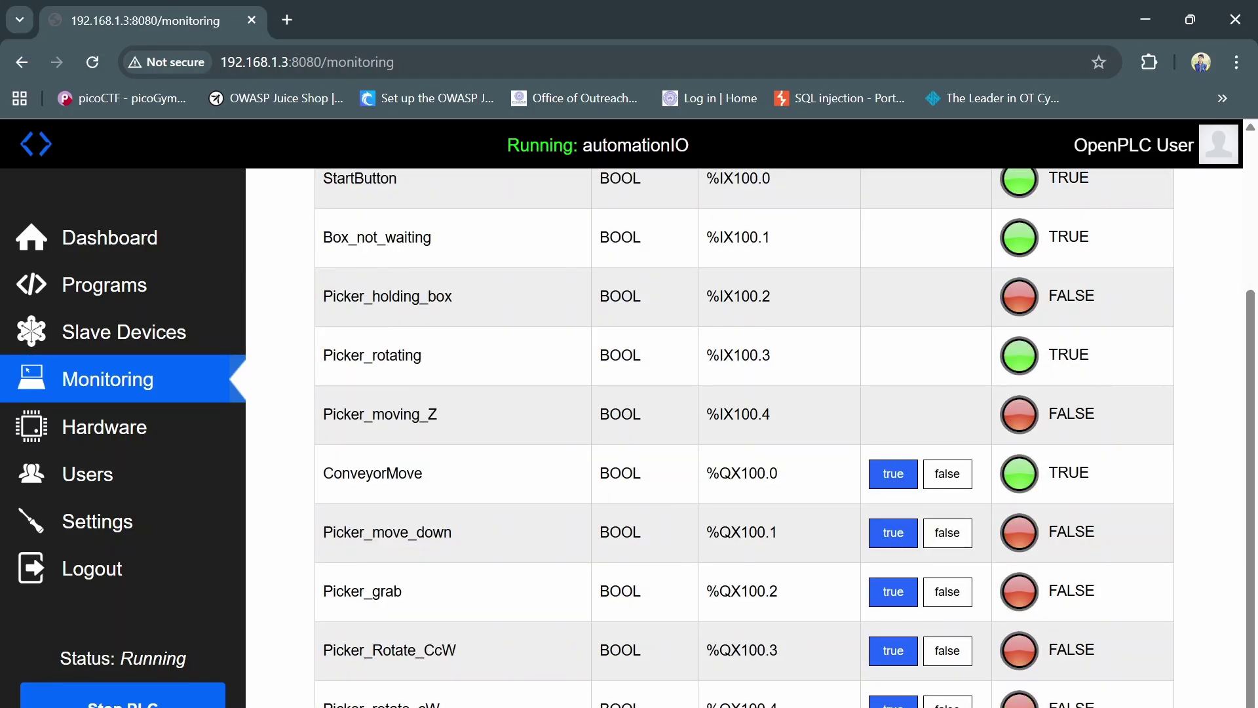
# Step: Switch to Wireshark, capture loopback adapter traffic with the capture filter port 502, and stop the capture
pyautogui.click(878, 658)
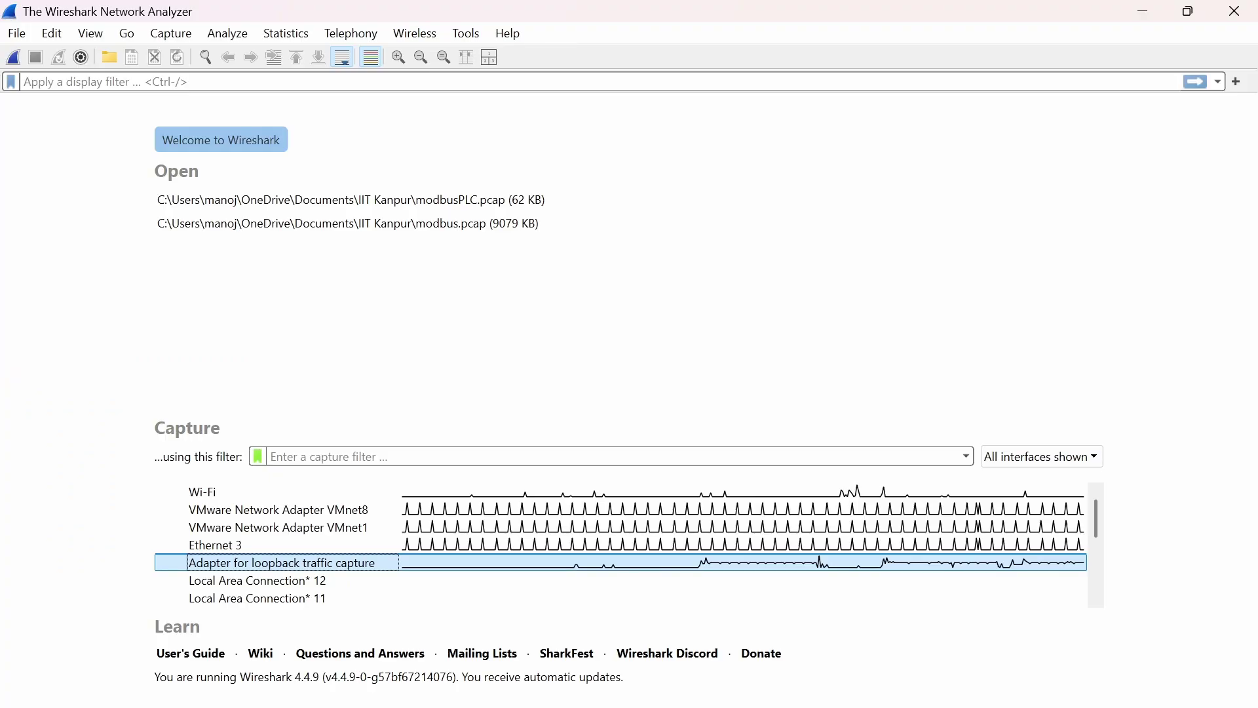
pyautogui.click(376, 460)
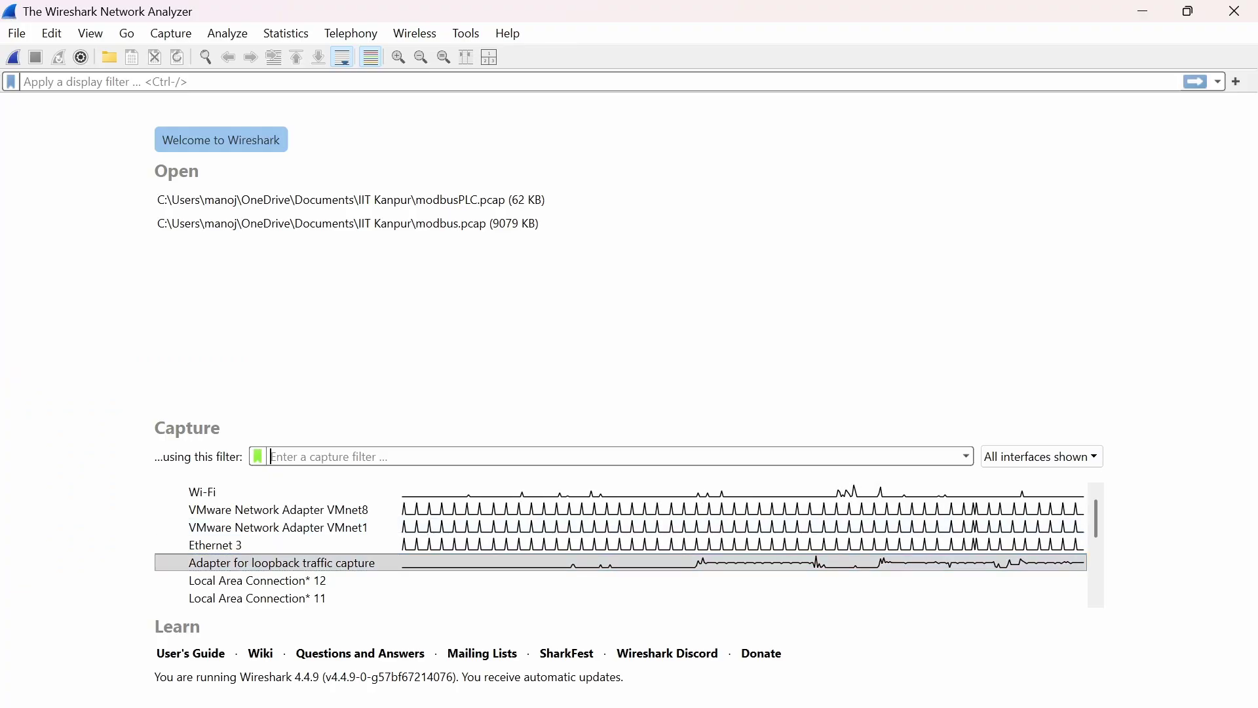
pyautogui.write('port 502')
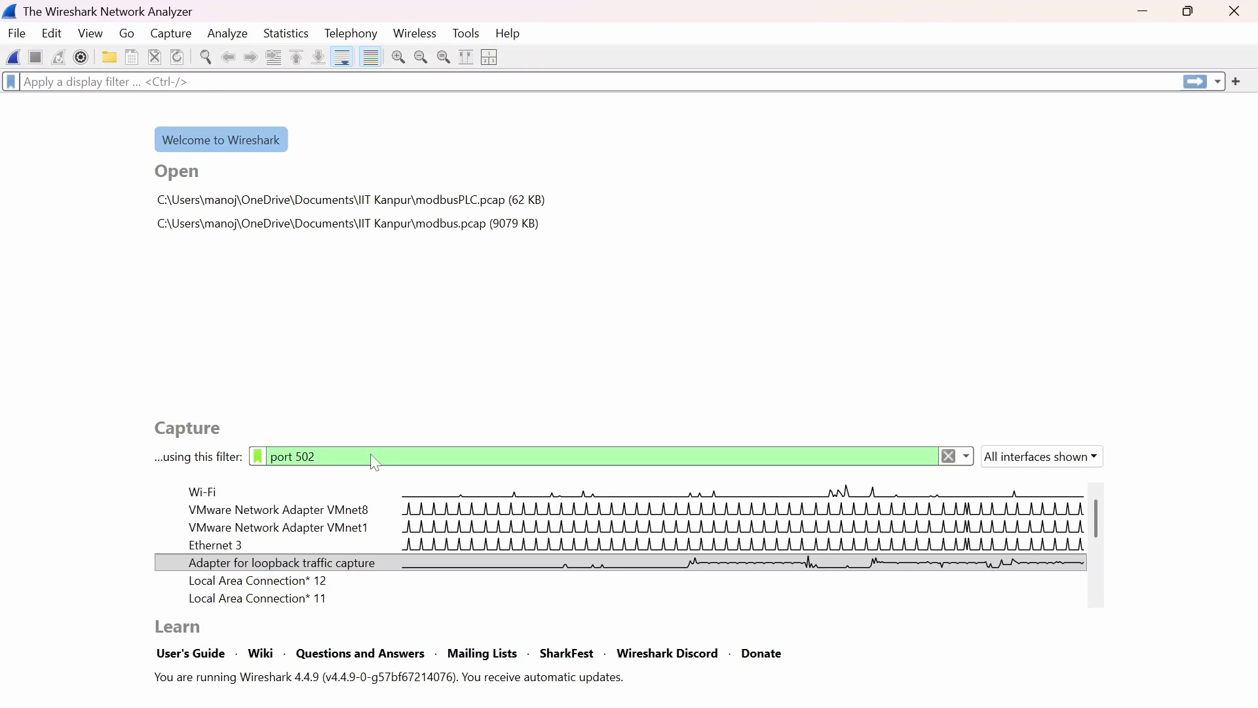
pyautogui.press('Return')
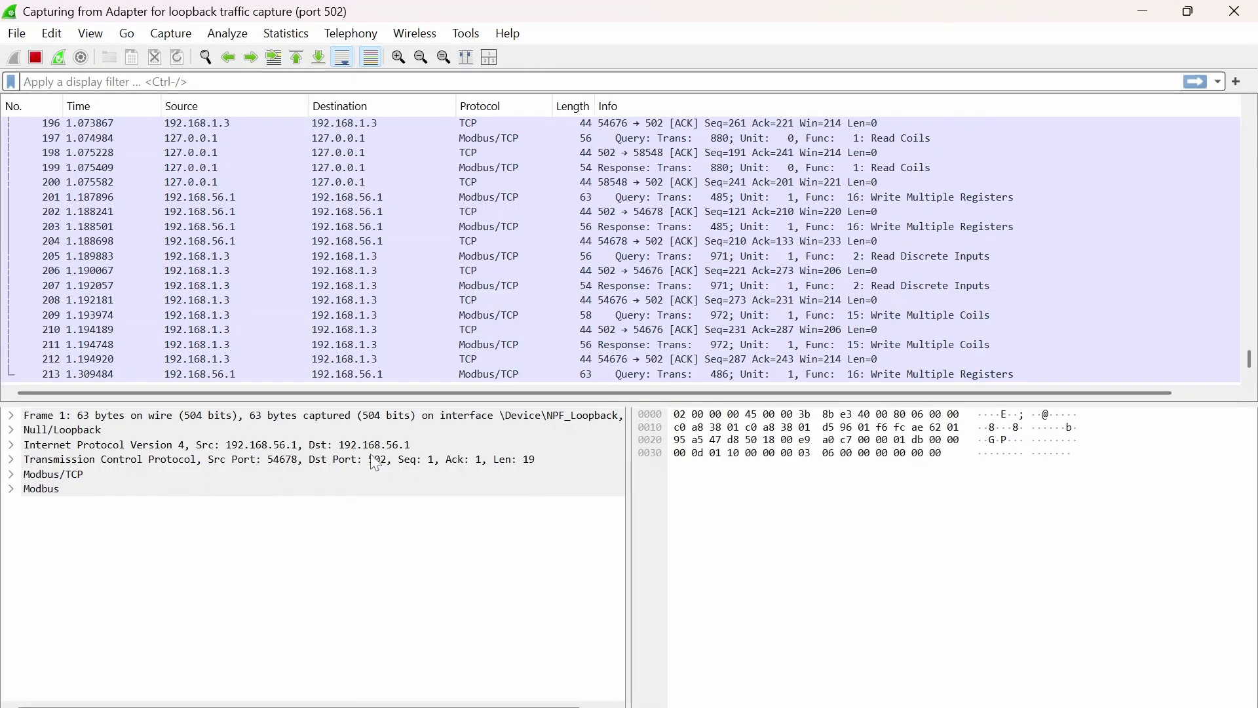
pyautogui.click(36, 57)
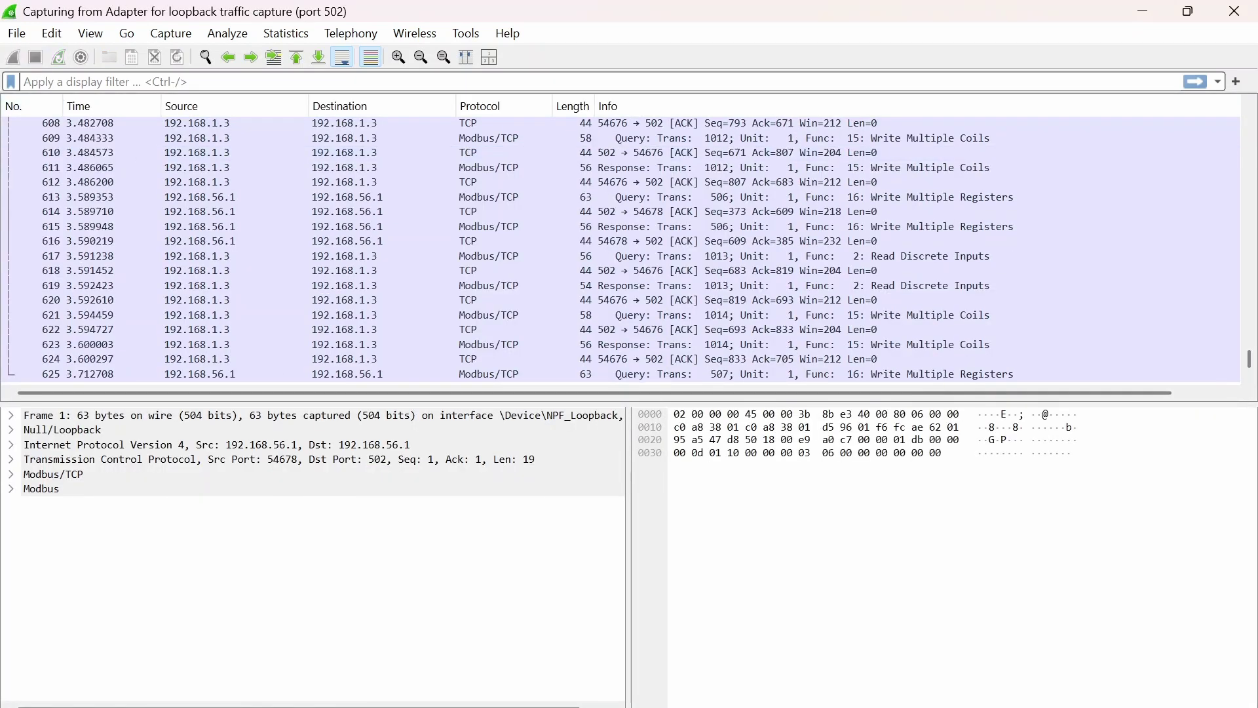
pyautogui.scroll(20, 259, 231)
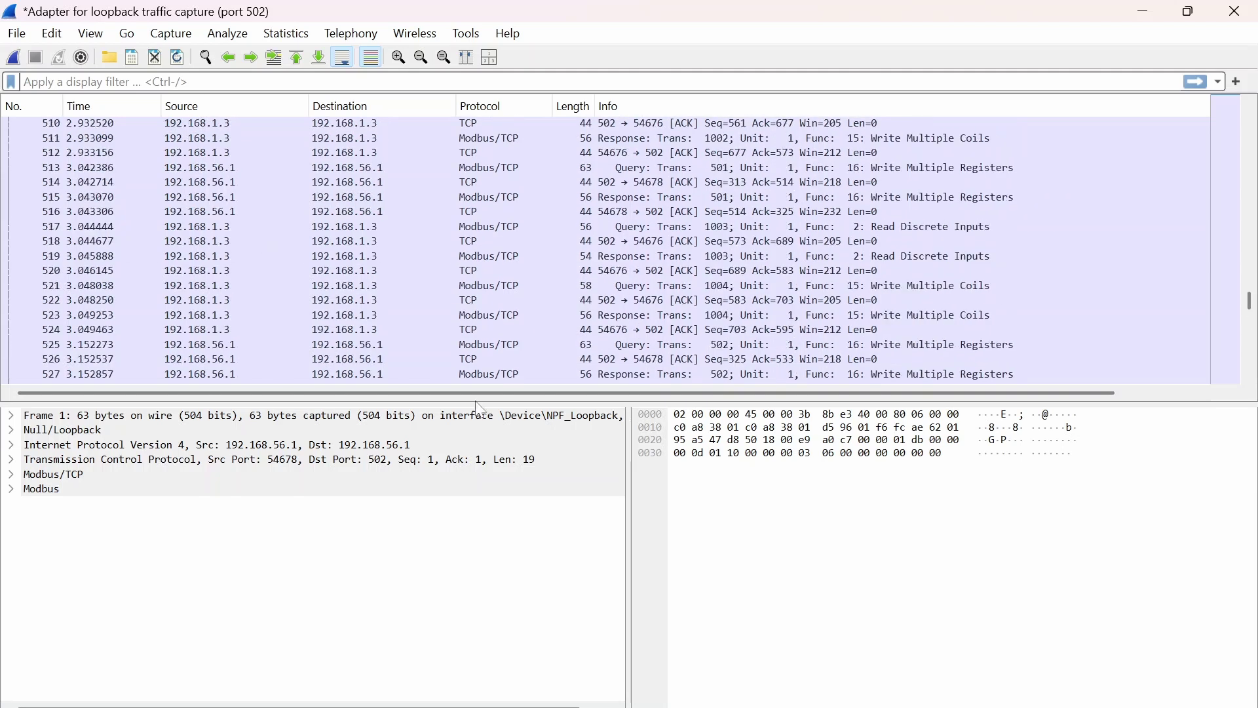
# Step: Switch to Factory IO and pause the running pick-and-place simulation
pyautogui.moveTo(581, 706)
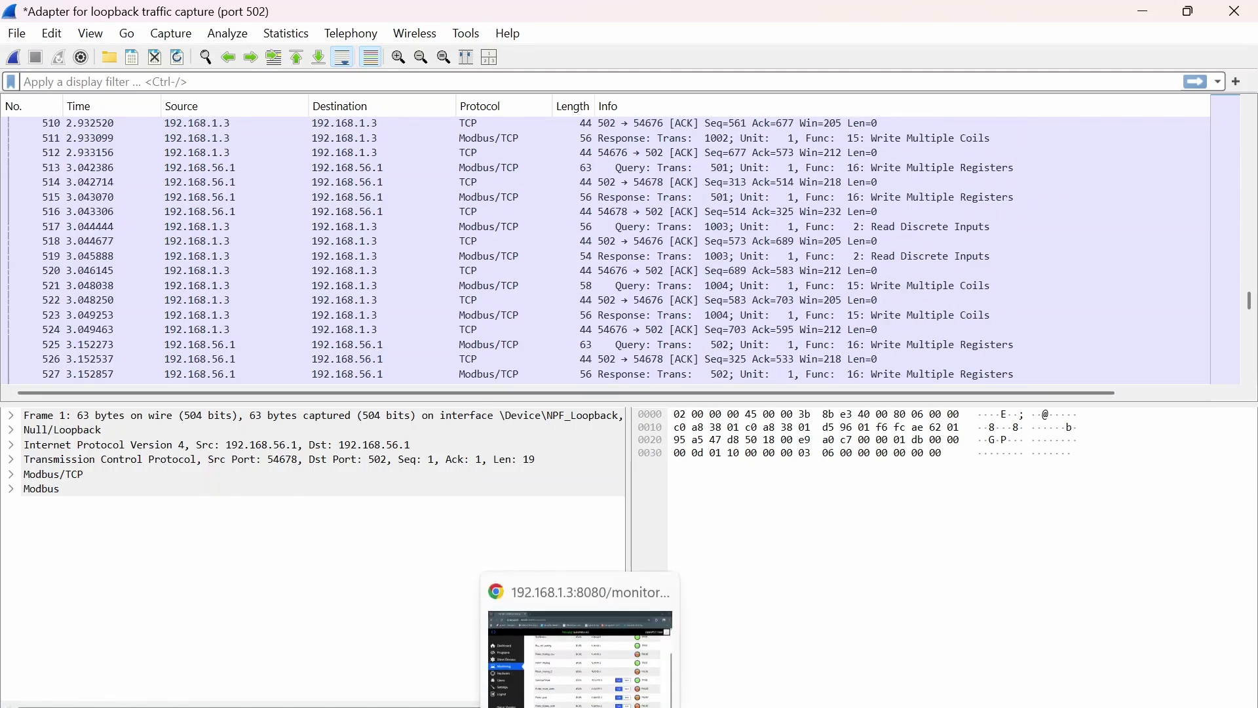
pyautogui.click(888, 706)
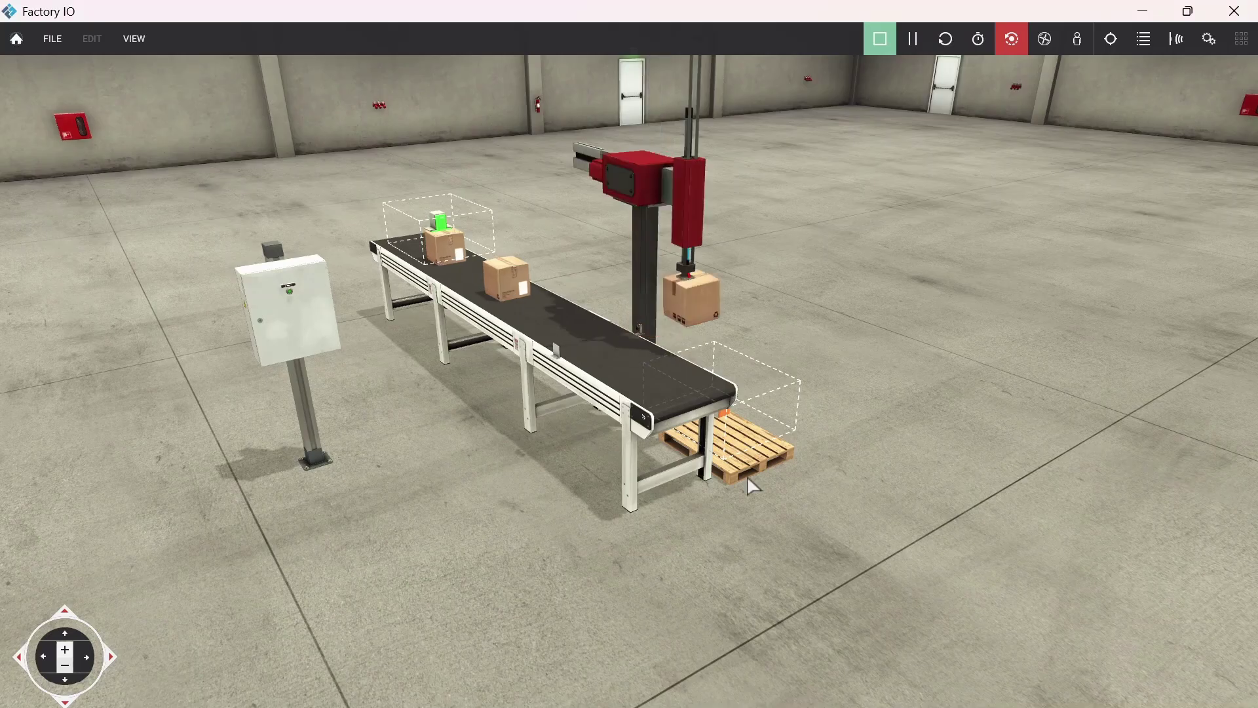
pyautogui.click(914, 41)
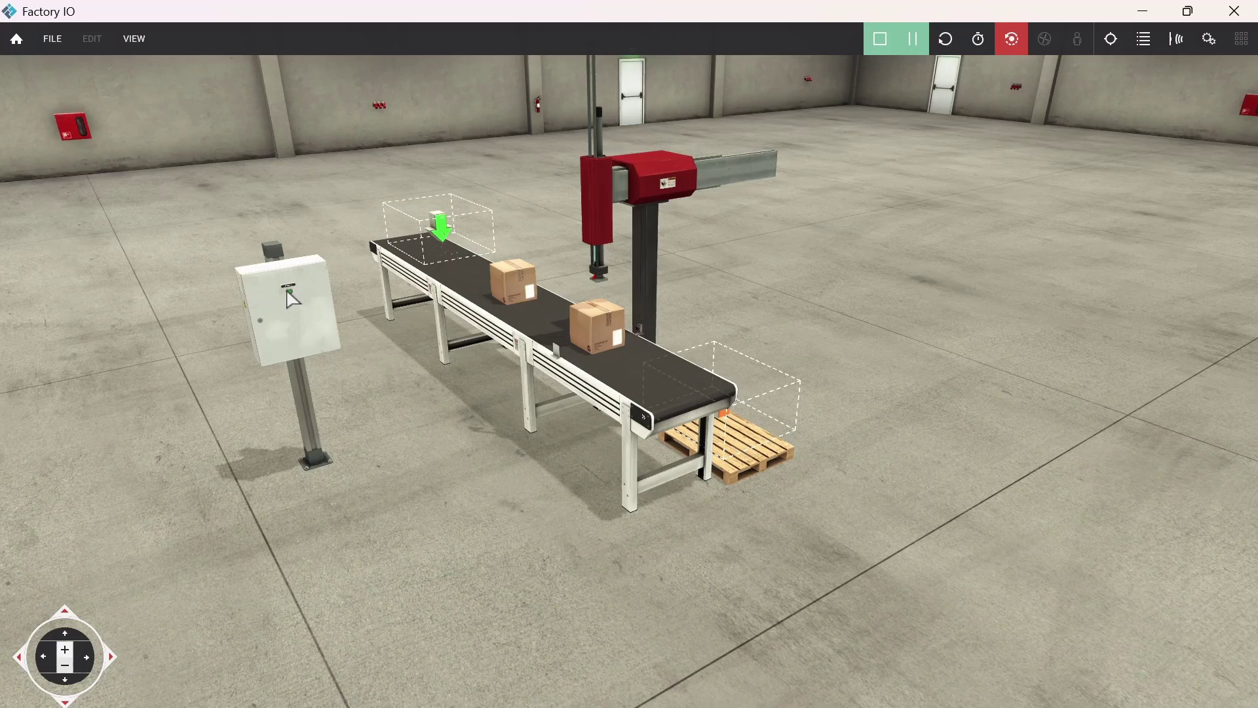
pyautogui.press('F7')
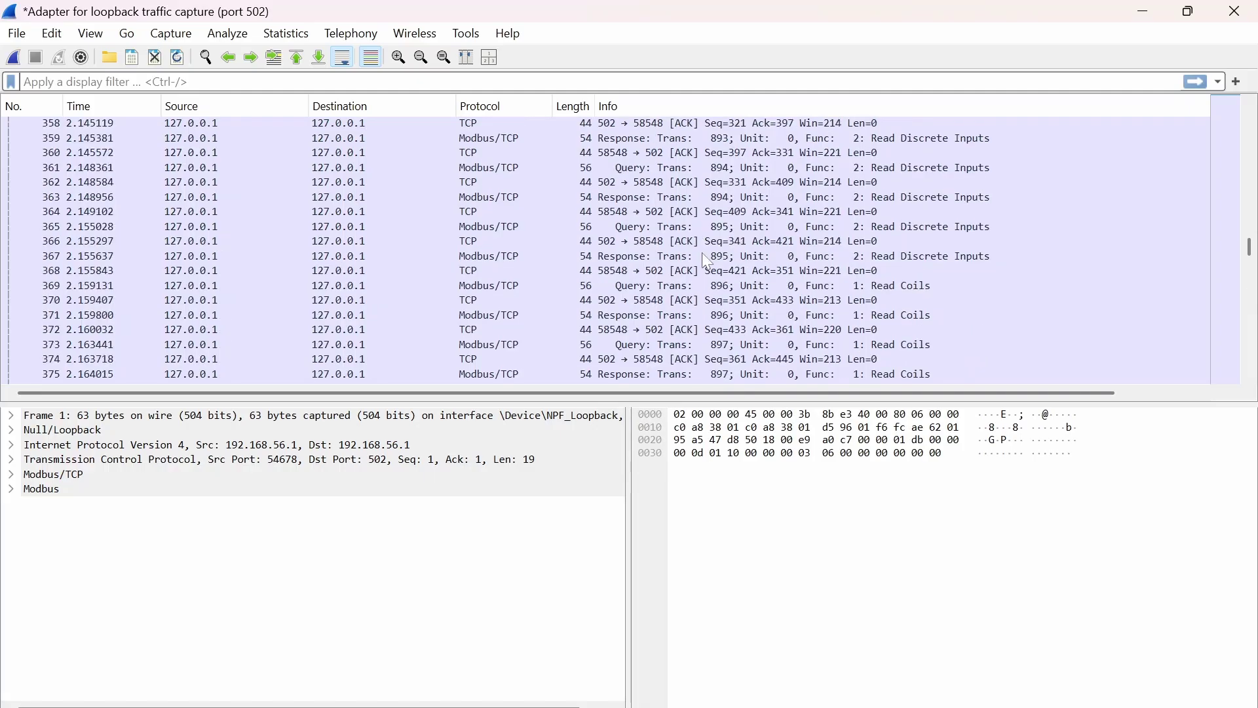
# Step: In the Wireshark capture, go to the start of the packet list and select packet 1, the Write Multiple Registers query
pyautogui.scroll(10, 701, 253)
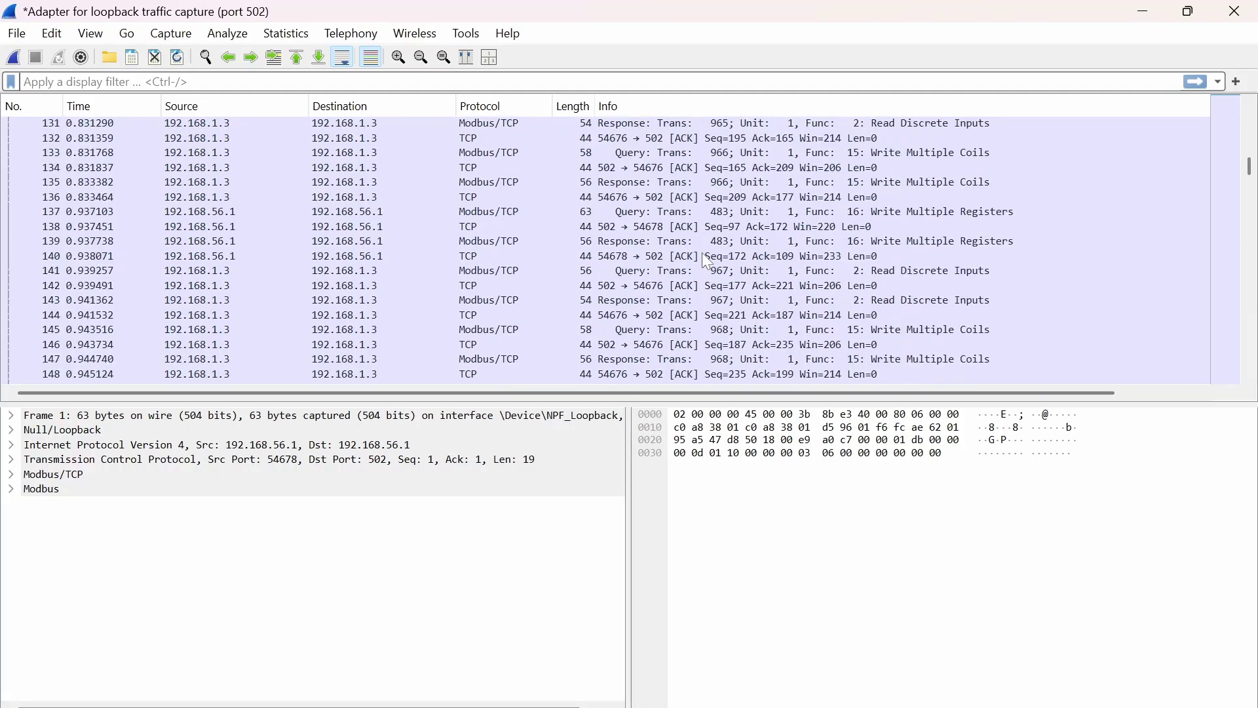
pyautogui.scroll(2, 701, 253)
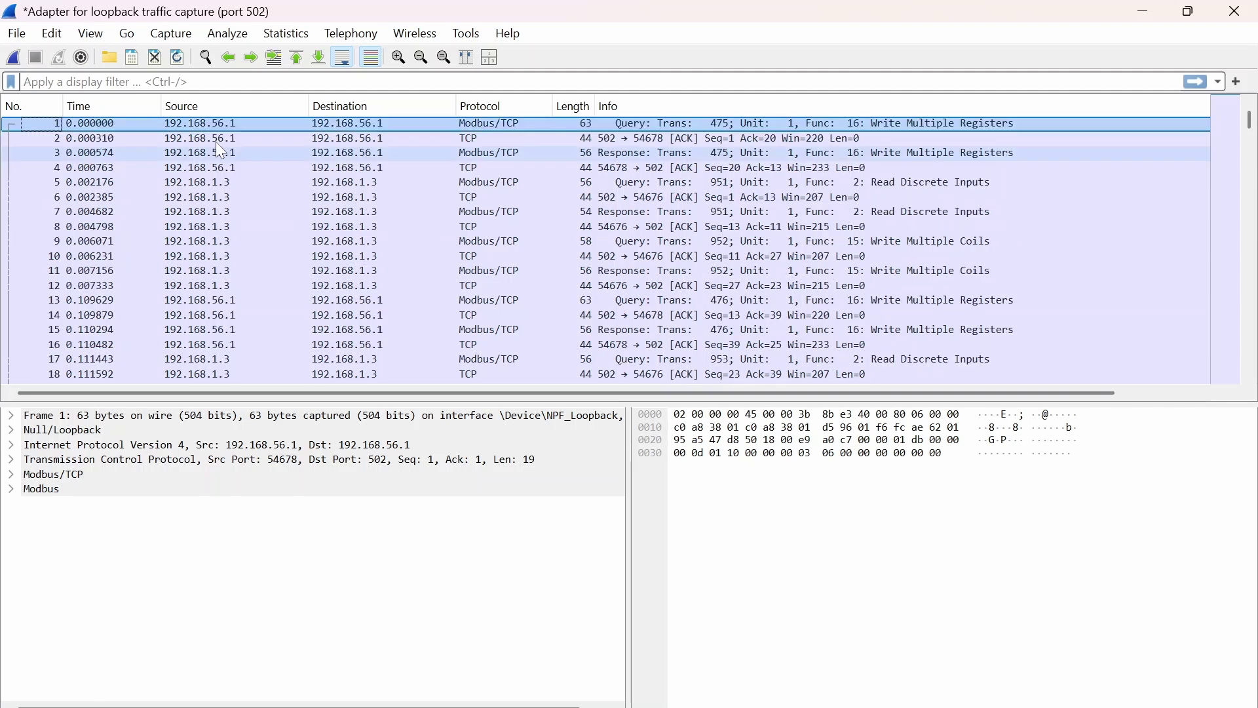
pyautogui.click(177, 128)
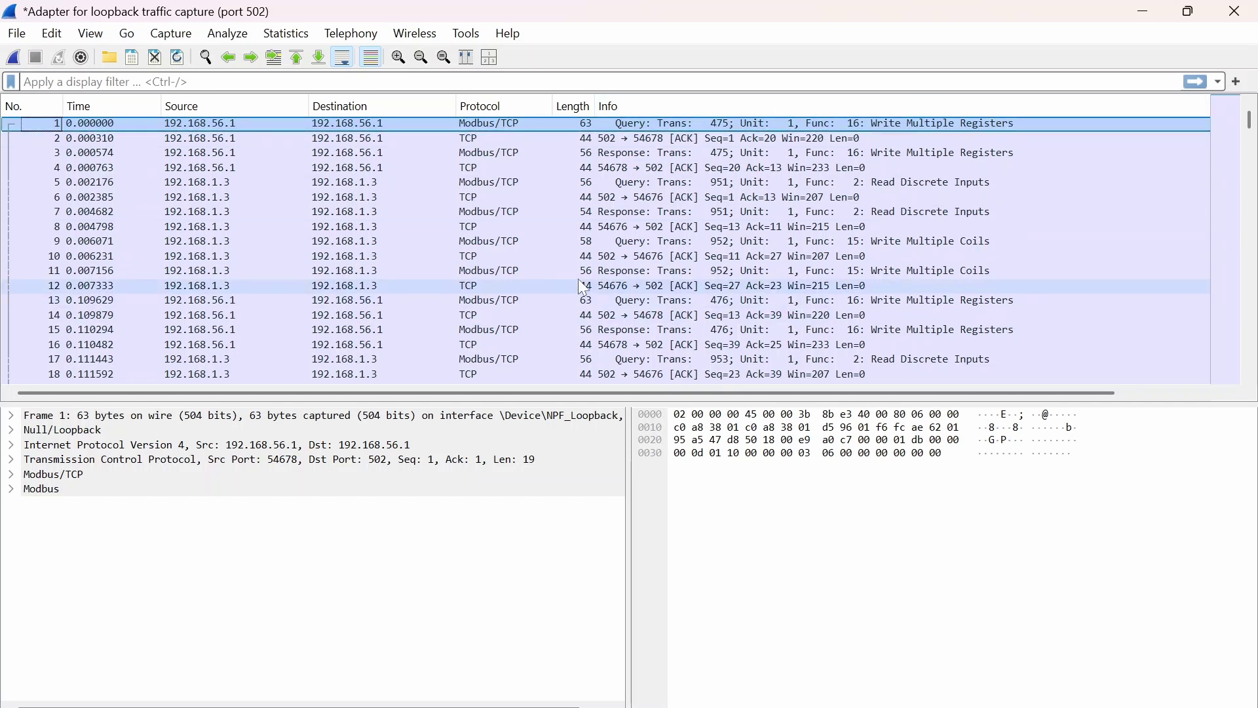
# Step: Examine packet 1's Null/Loopback, Internet Protocol, Transmission Control Protocol, Modbus/TCP and Modbus layers, leaving only the Null/Loopback details expanded
pyautogui.click(19, 423)
pyautogui.click(19, 422)
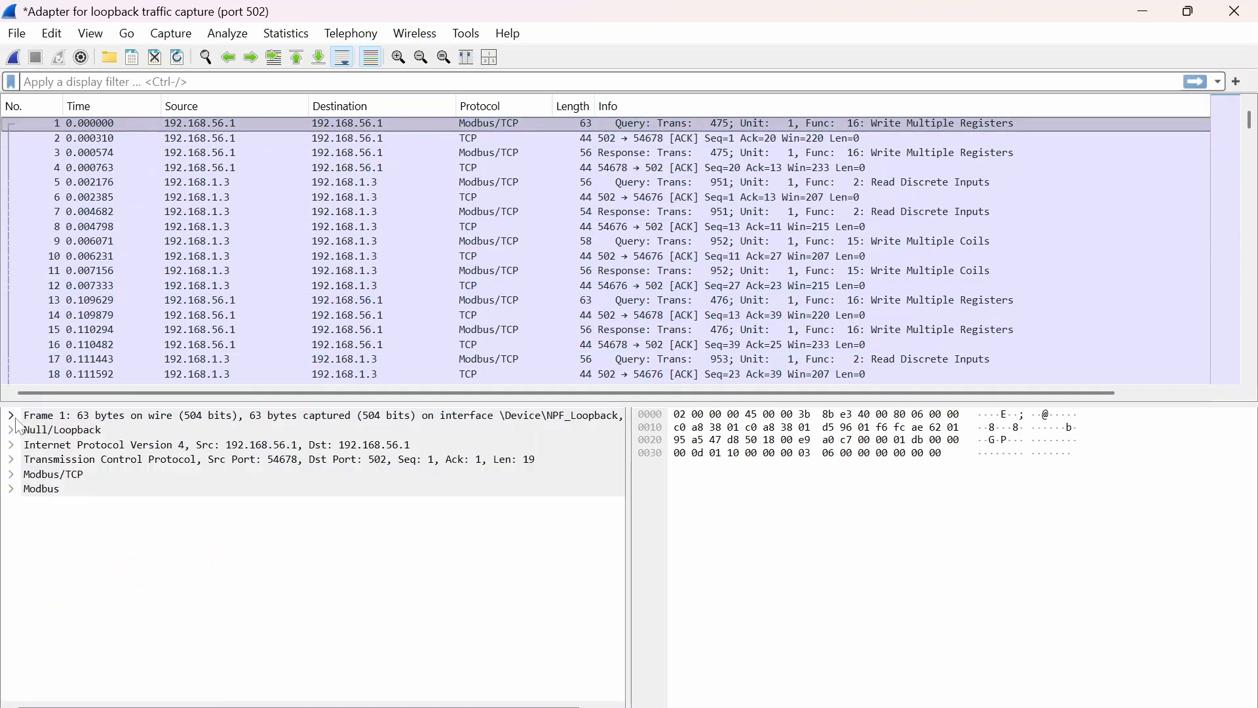
pyautogui.click(18, 432)
pyautogui.click(14, 460)
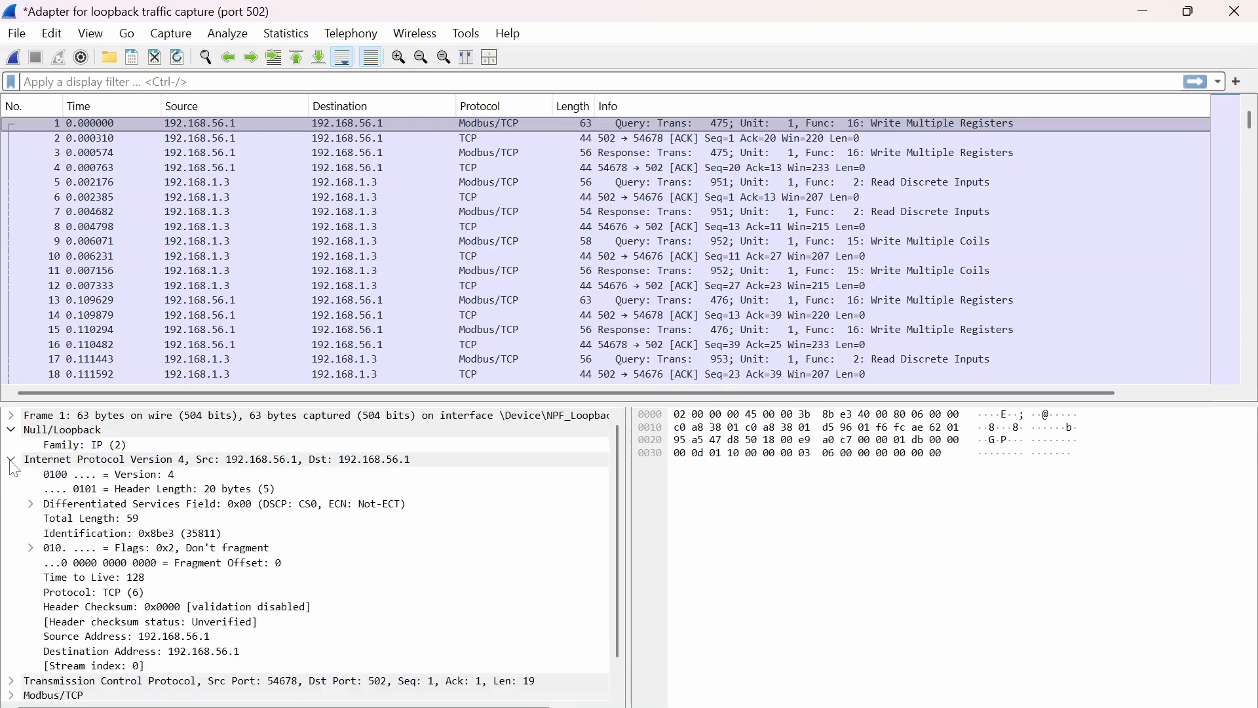
pyautogui.click(13, 460)
pyautogui.click(13, 478)
pyautogui.click(13, 478)
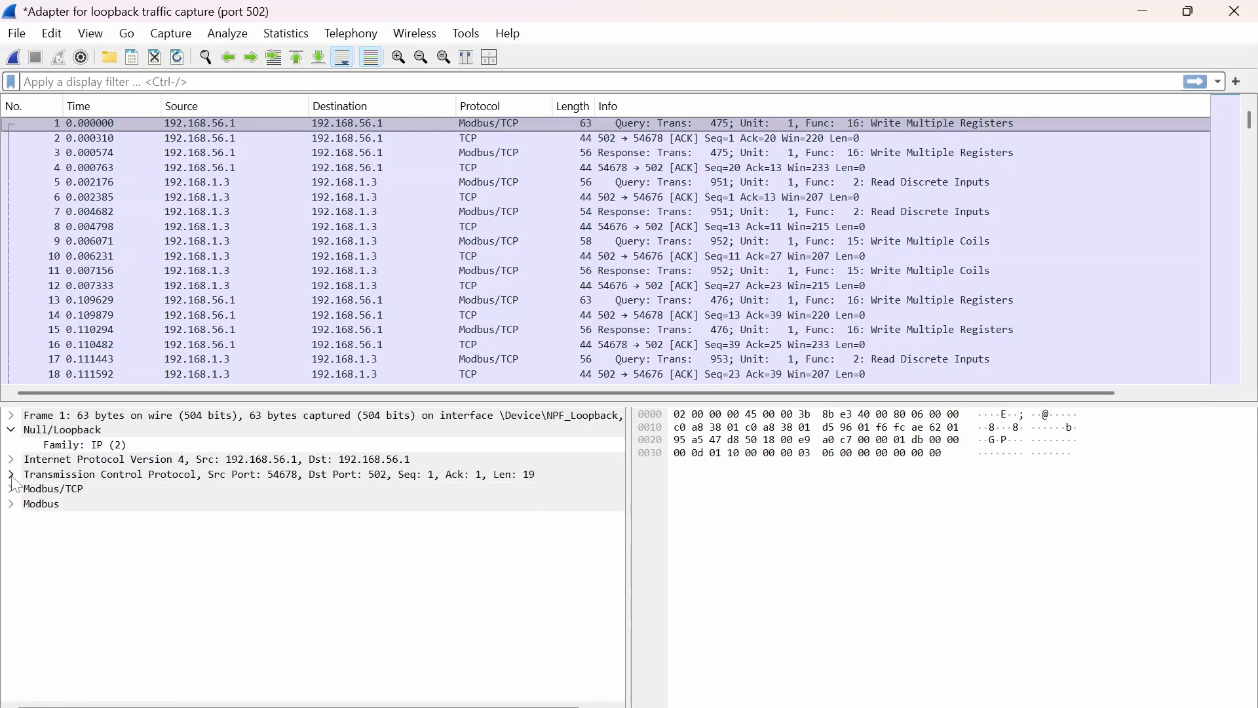
pyautogui.click(13, 488)
pyautogui.click(13, 488)
pyautogui.click(13, 504)
pyautogui.click(13, 504)
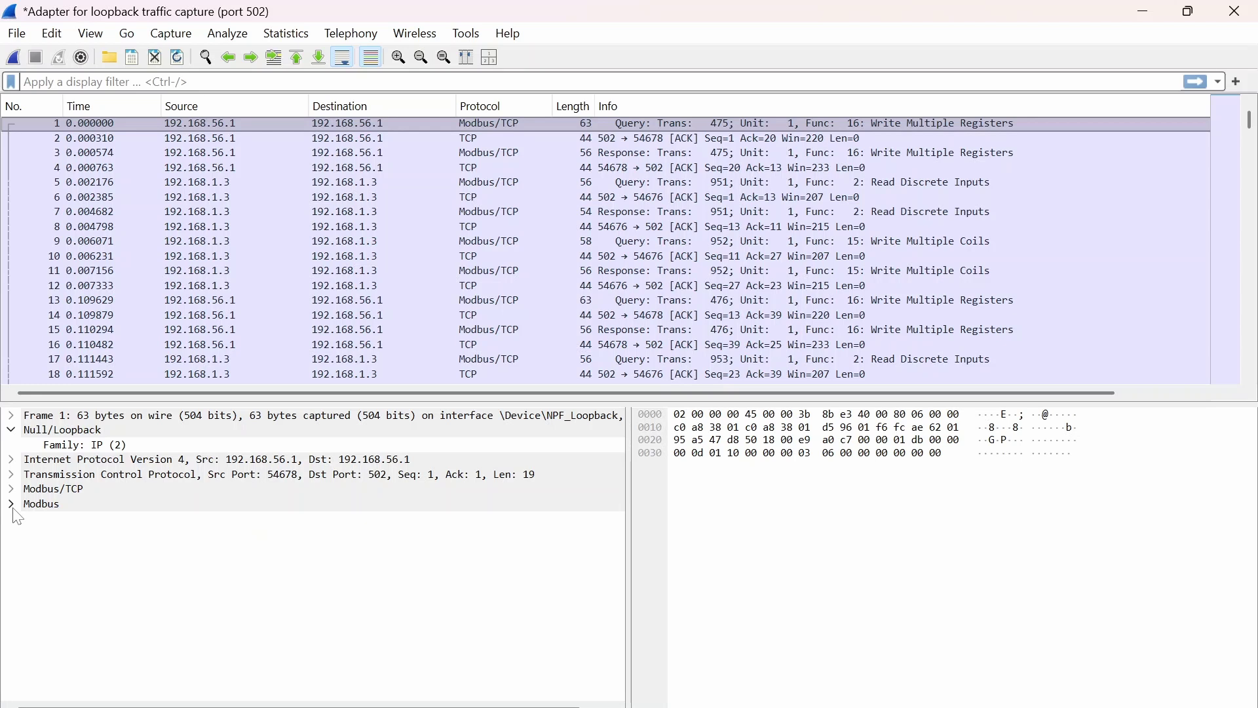